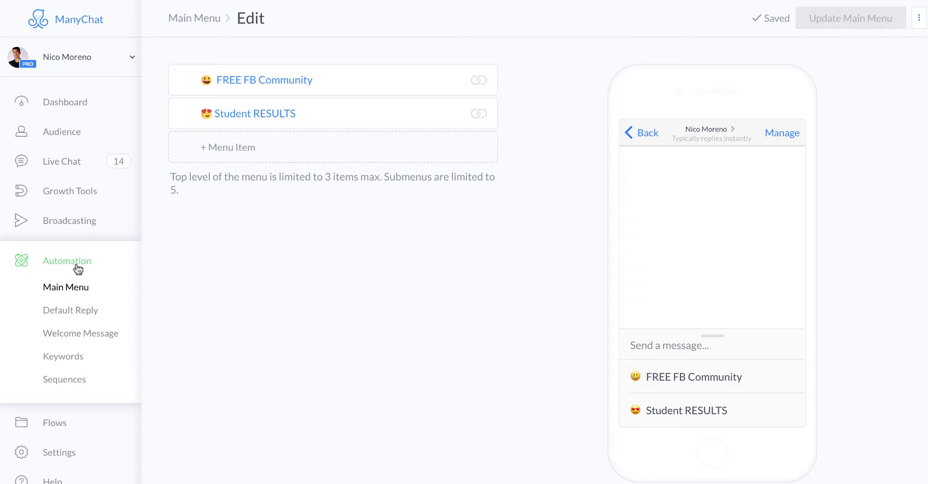
# Step: Return to the Main Menu overview showing FREE FB Community (239 clicks) and Student RESULTS (161 clicks)
pyautogui.click(63, 265)
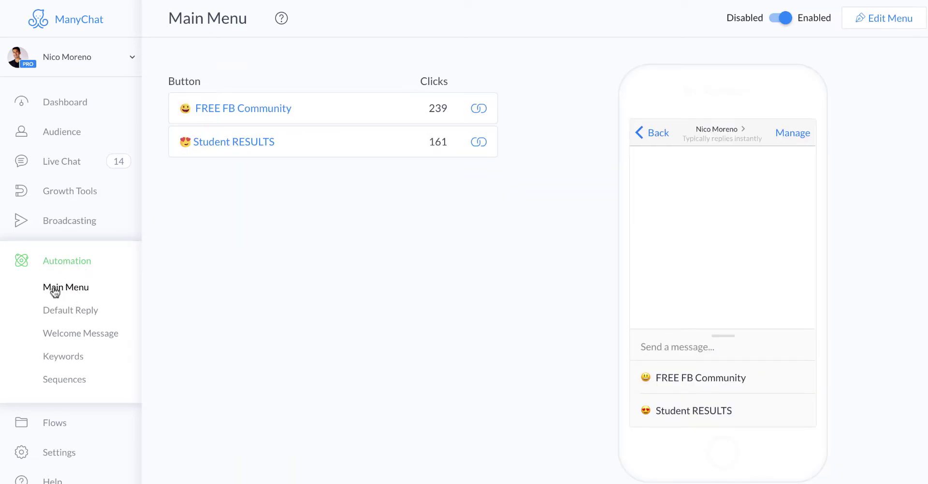
pyautogui.click(283, 19)
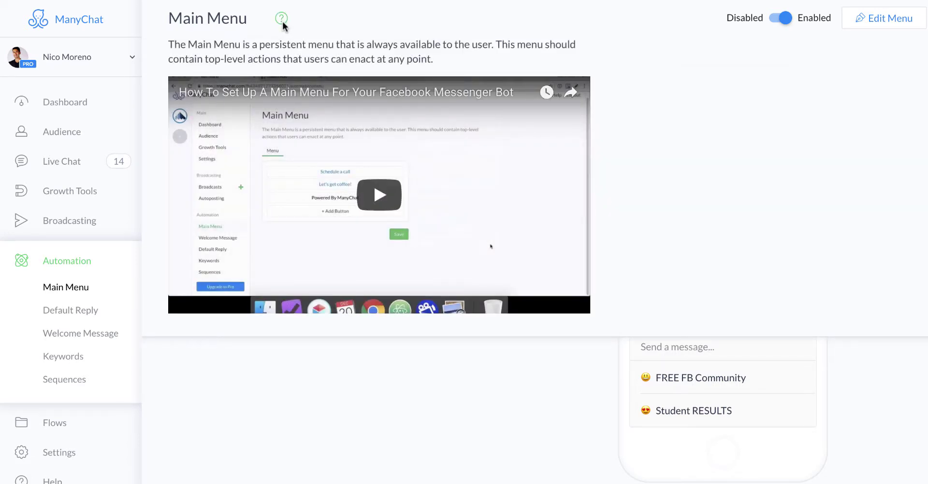
pyautogui.moveTo(172, 50); pyautogui.dragTo(488, 45)
pyautogui.click(408, 372)
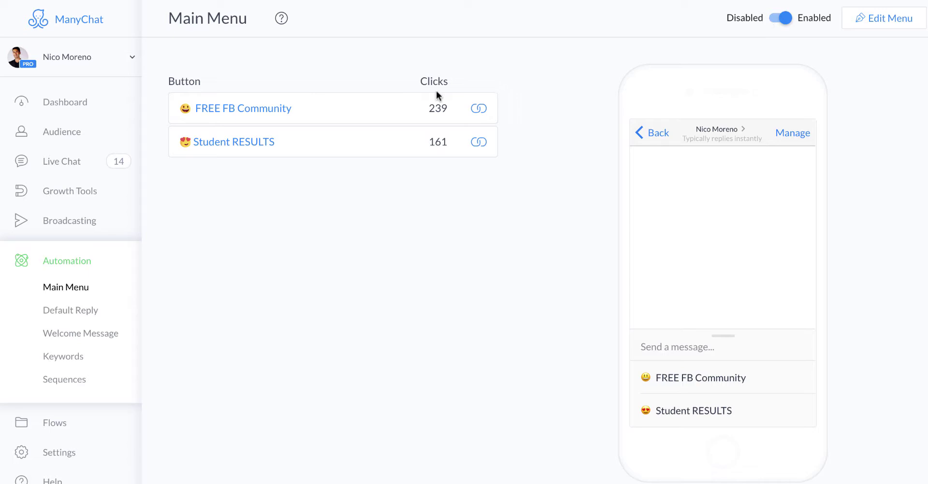
# Step: Add a third top-level Menu Item after Student RESULTS and select its placeholder name
pyautogui.click(884, 24)
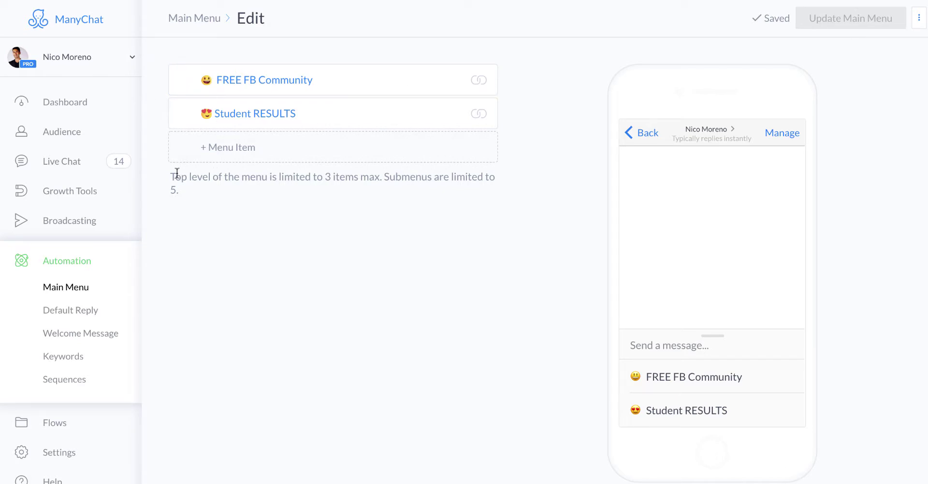
pyautogui.moveTo(172, 175); pyautogui.dragTo(191, 189)
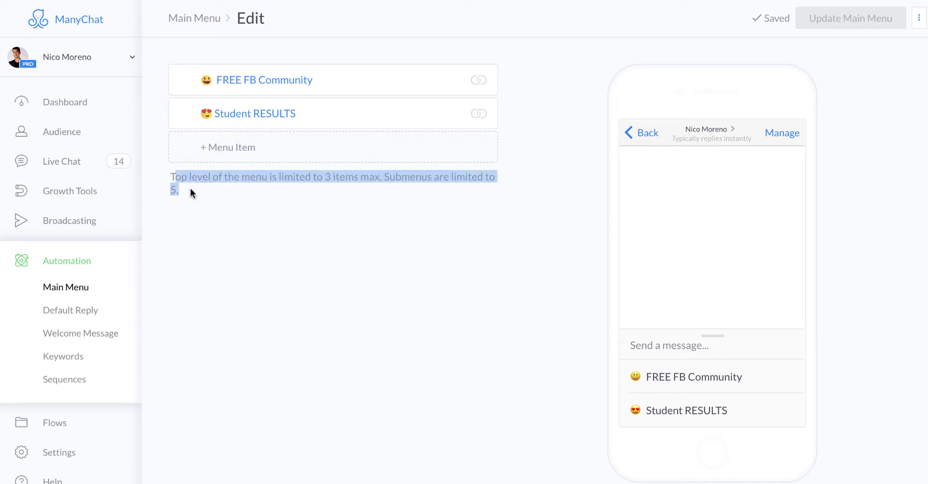
pyautogui.click(232, 186)
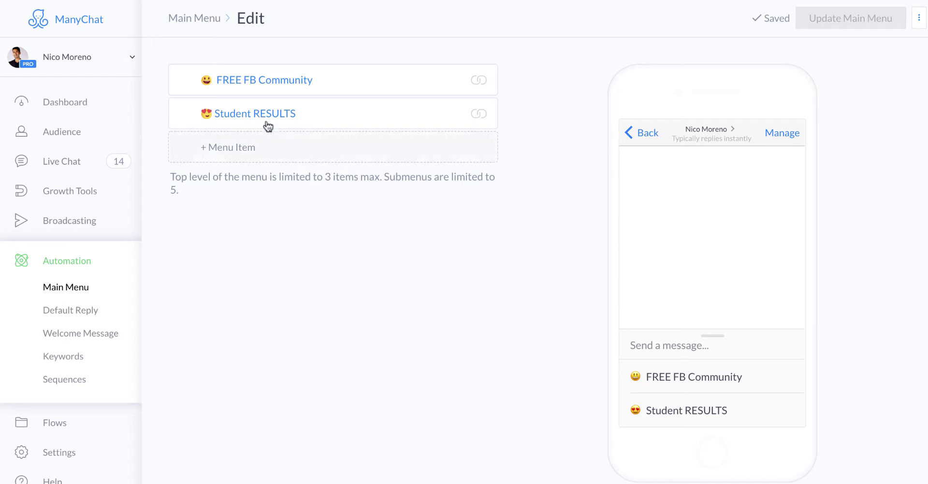
pyautogui.click(214, 152)
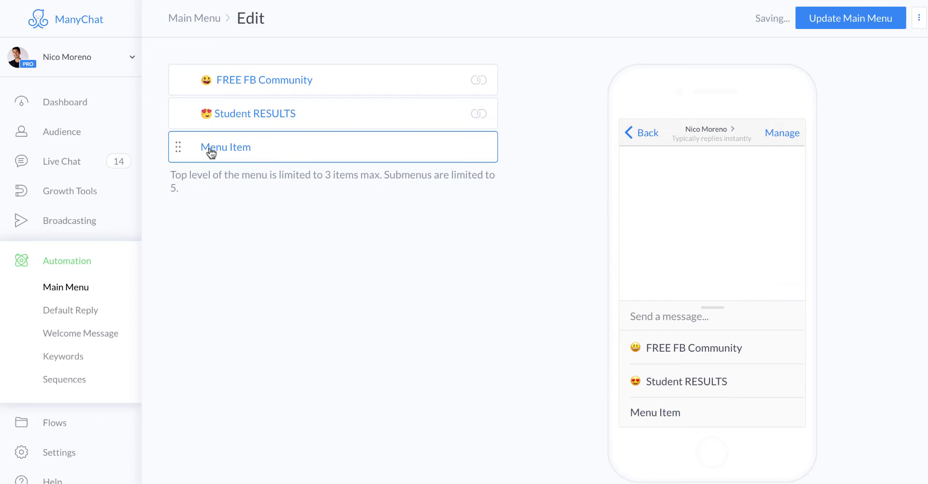
pyautogui.tripleClick(238, 146)
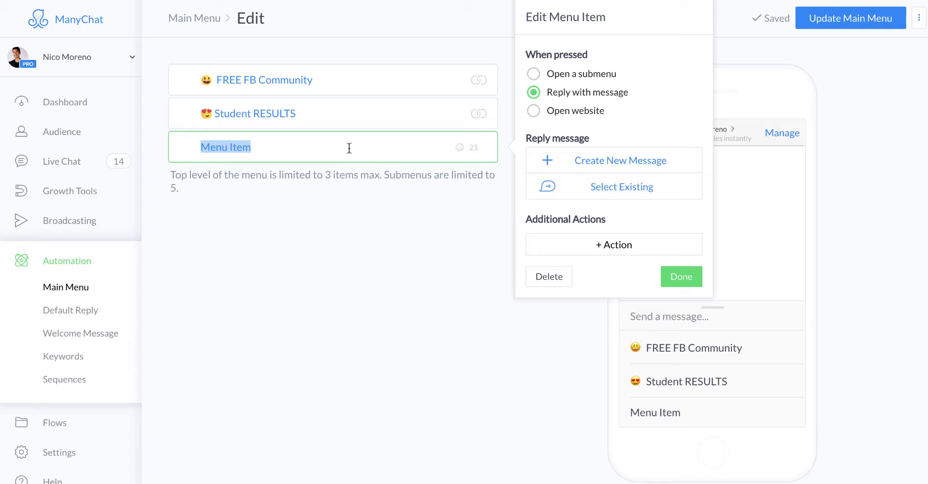
# Step: Rename the third item to 'Subscribe on YouTube' with a movie-camera emoji in front
pyautogui.click(459, 148)
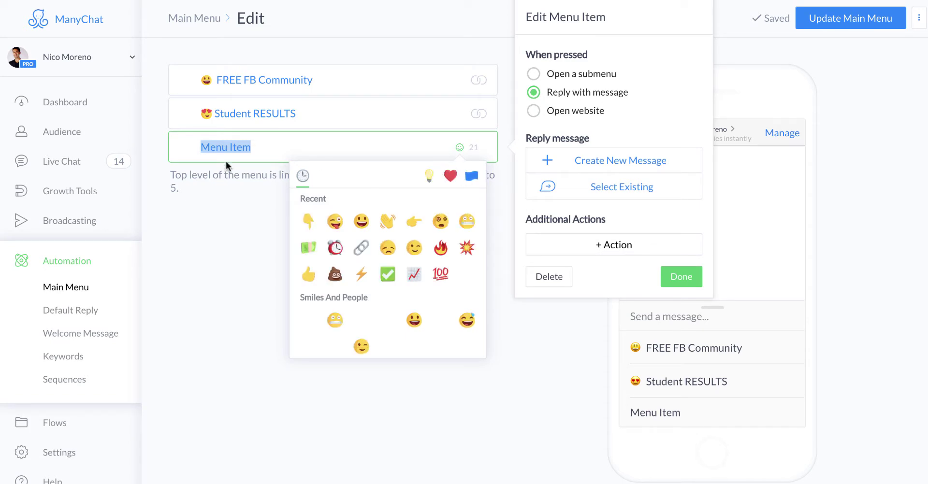
pyautogui.click(241, 150)
pyautogui.doubleClick(243, 148)
pyautogui.tripleClick(244, 147)
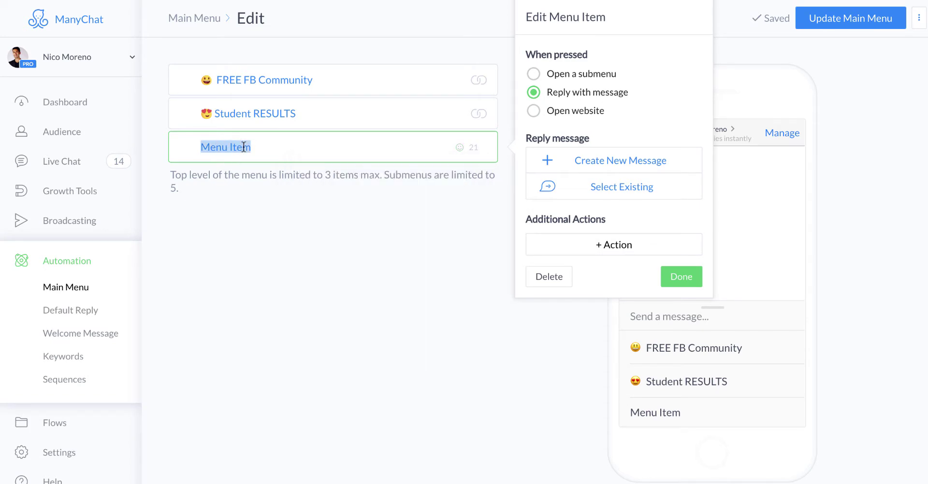
pyautogui.write('Subscr')
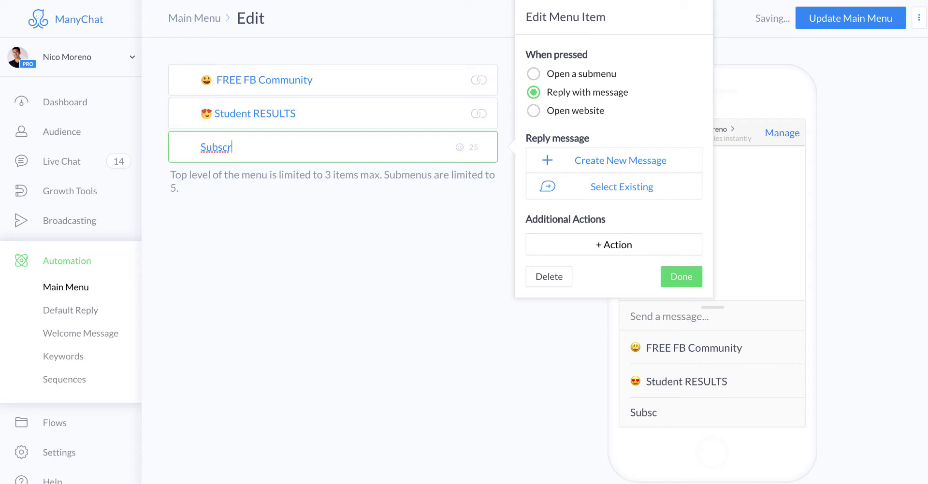
pyautogui.write('ibe on YouTub')
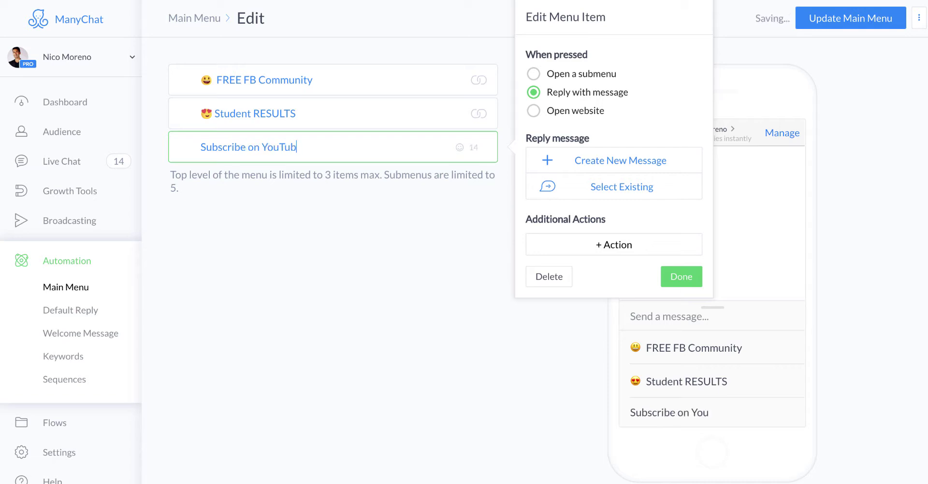
pyautogui.write('e')
pyautogui.click(460, 147)
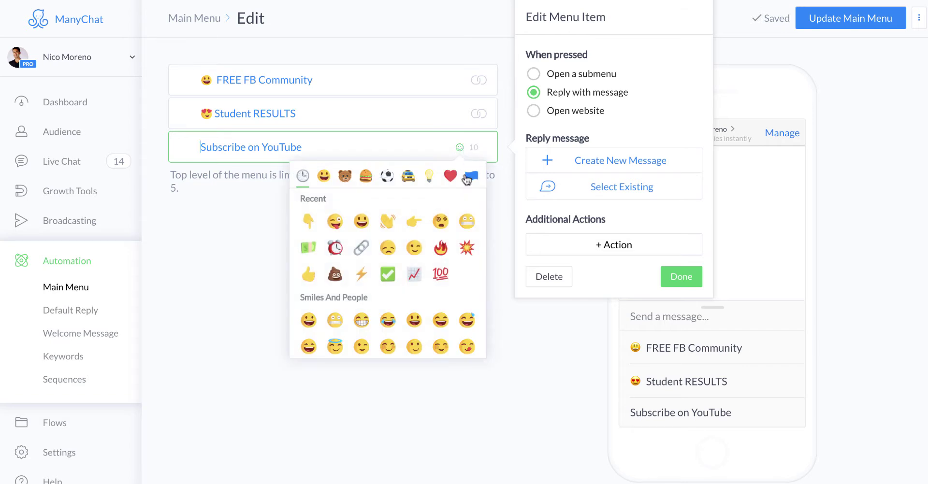
pyautogui.click(428, 178)
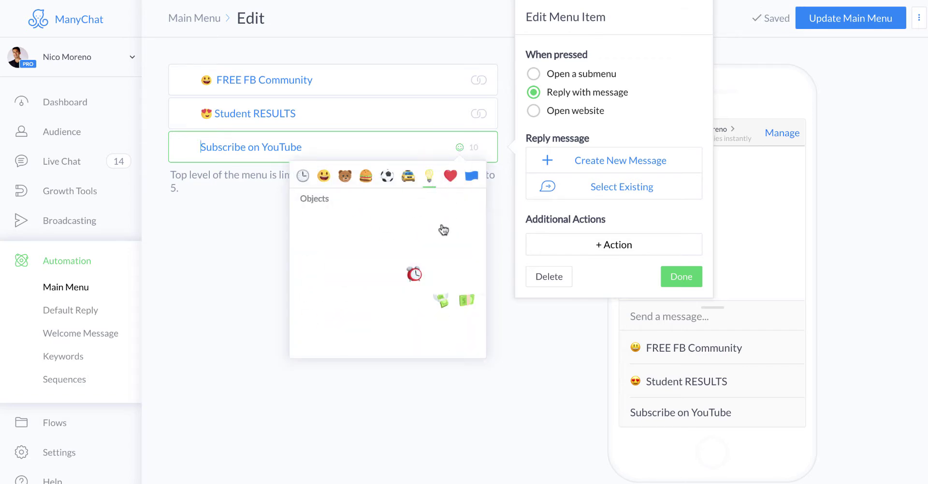
pyautogui.click(444, 239)
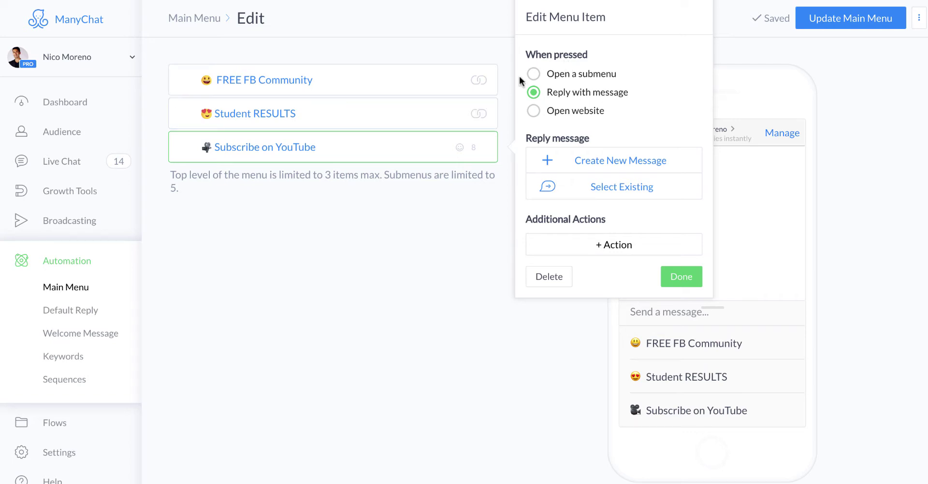
# Step: Make Subscribe on YouTube open a submenu holding a Menu Item with its own nested Menu Item
pyautogui.click(532, 76)
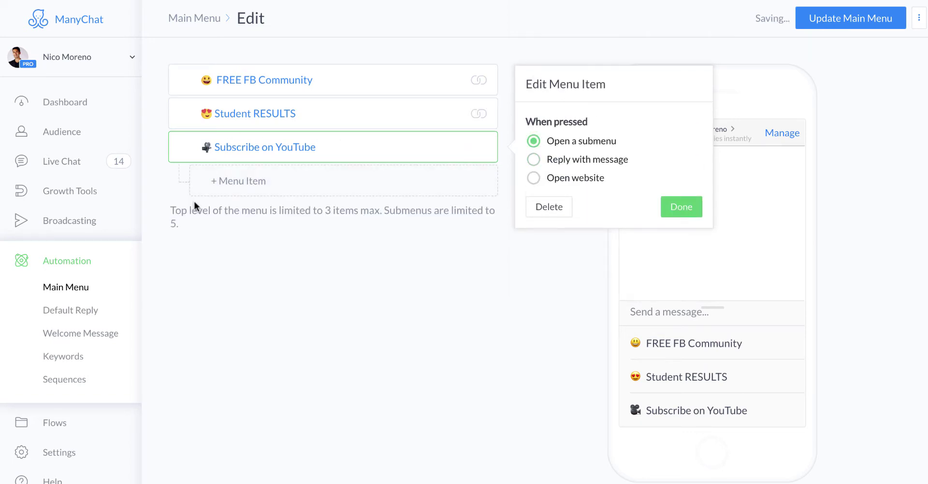
pyautogui.click(242, 182)
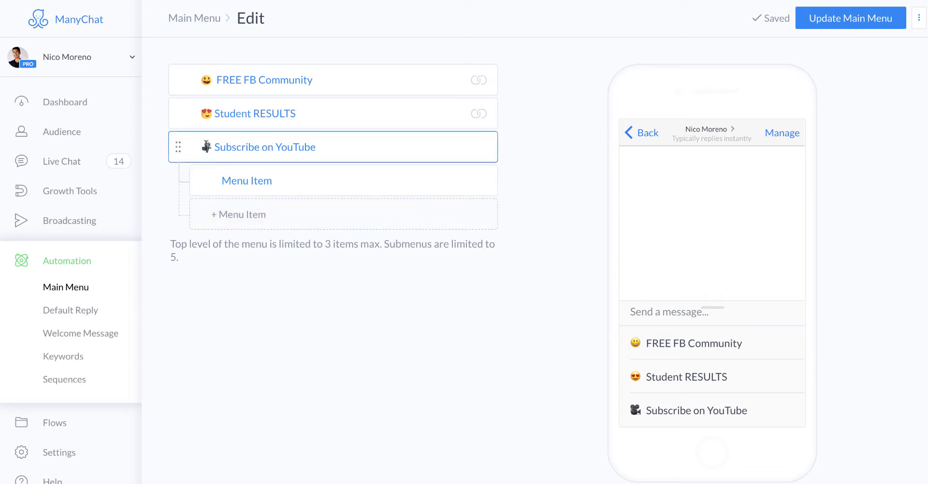
pyautogui.click(251, 213)
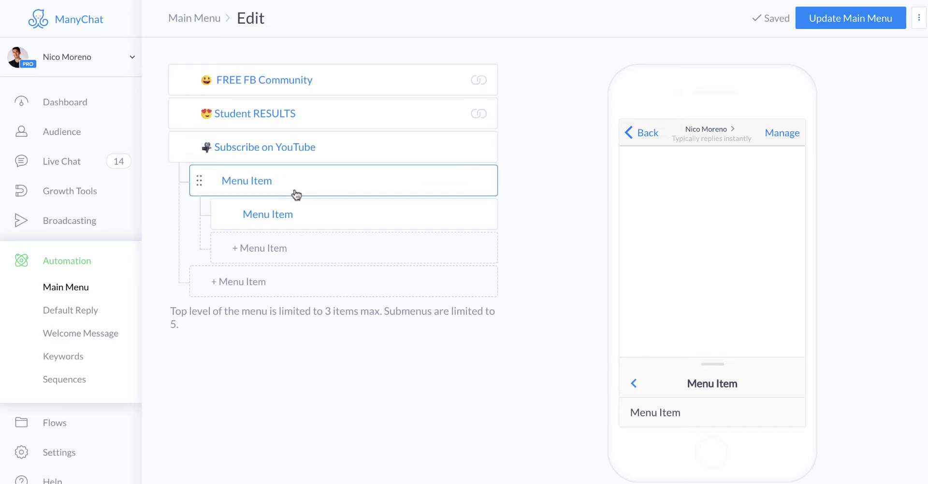
pyautogui.click(336, 216)
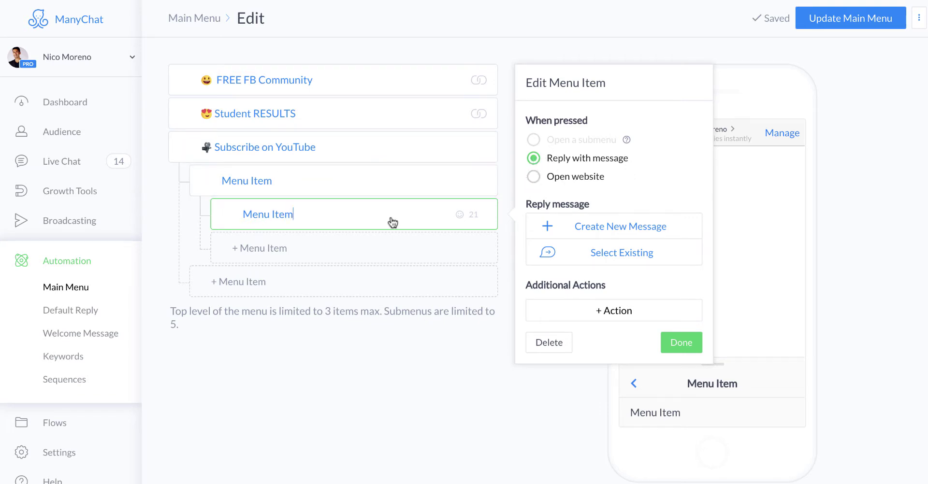
pyautogui.click(510, 52)
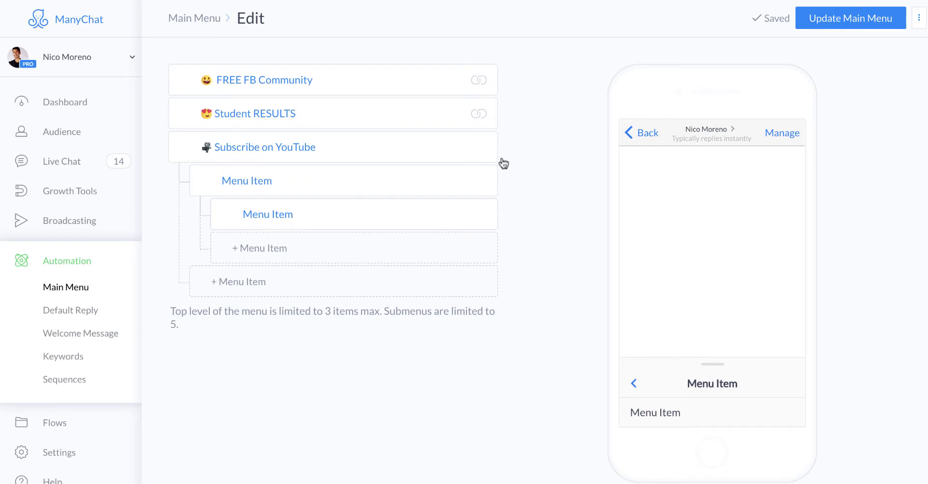
# Step: Give the innermost nested Menu Item a new, empty Send Message reply and return to the editor
pyautogui.click(249, 214)
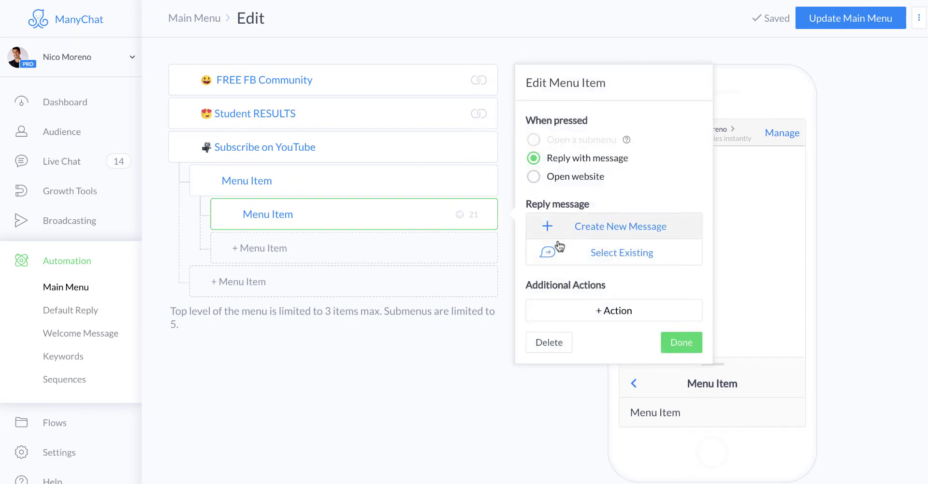
pyautogui.click(597, 233)
pyautogui.click(477, 108)
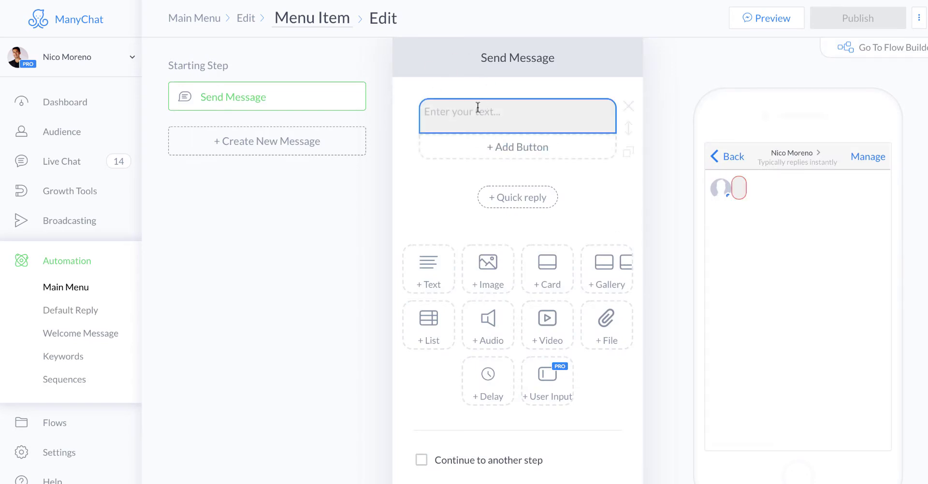
pyautogui.click(478, 108)
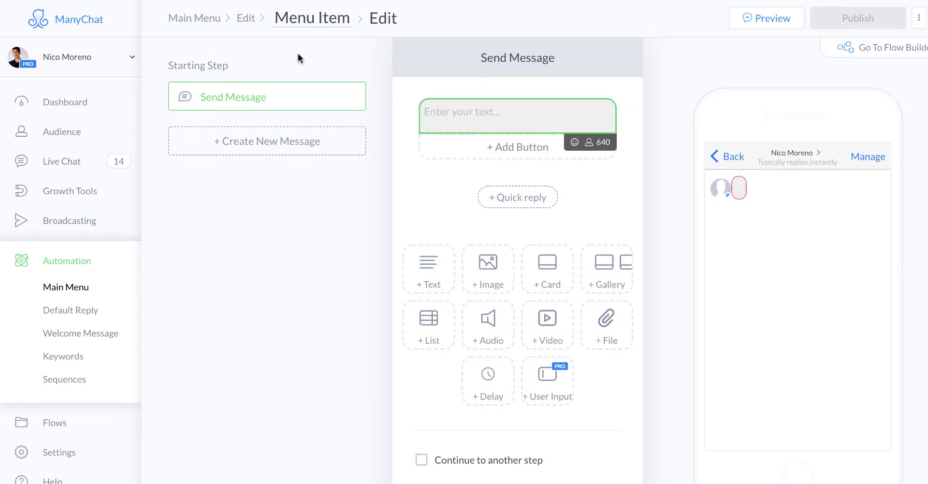
pyautogui.click(327, 19)
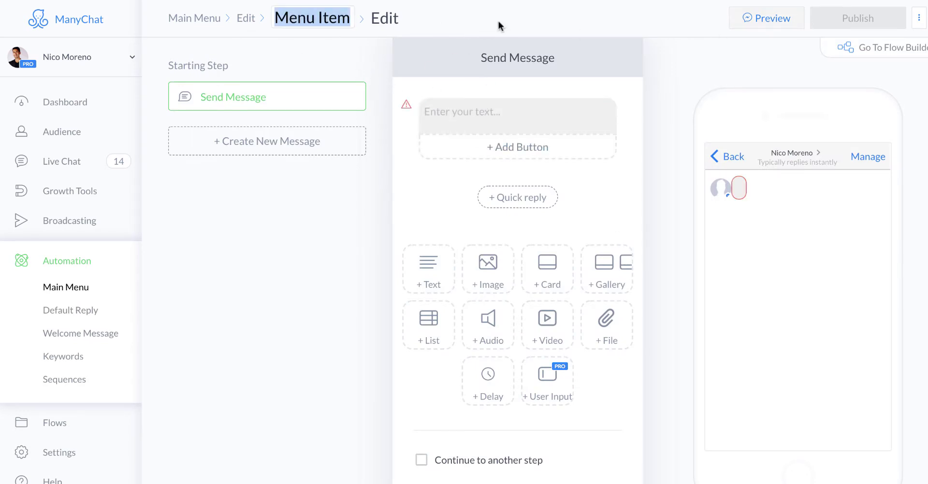
pyautogui.click(245, 20)
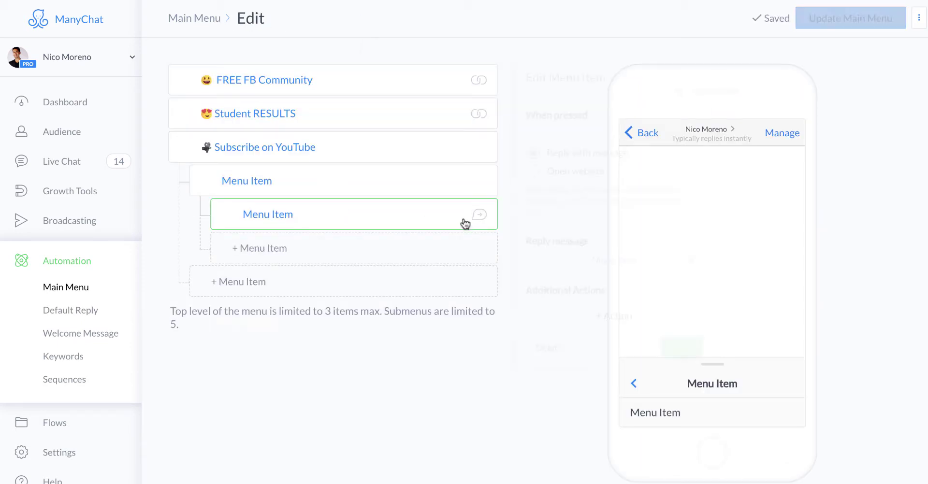
# Step: Delete both nested Menu Items beneath Subscribe on YouTube
pyautogui.click(467, 224)
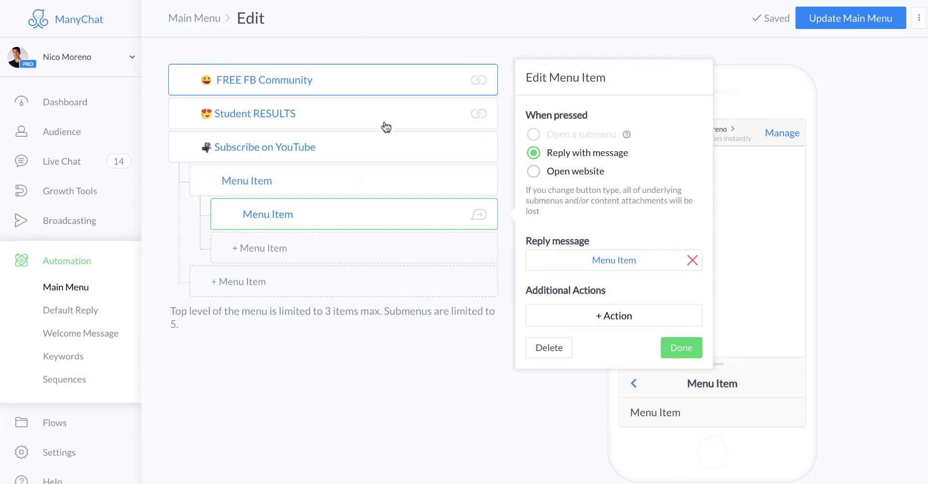
pyautogui.click(554, 353)
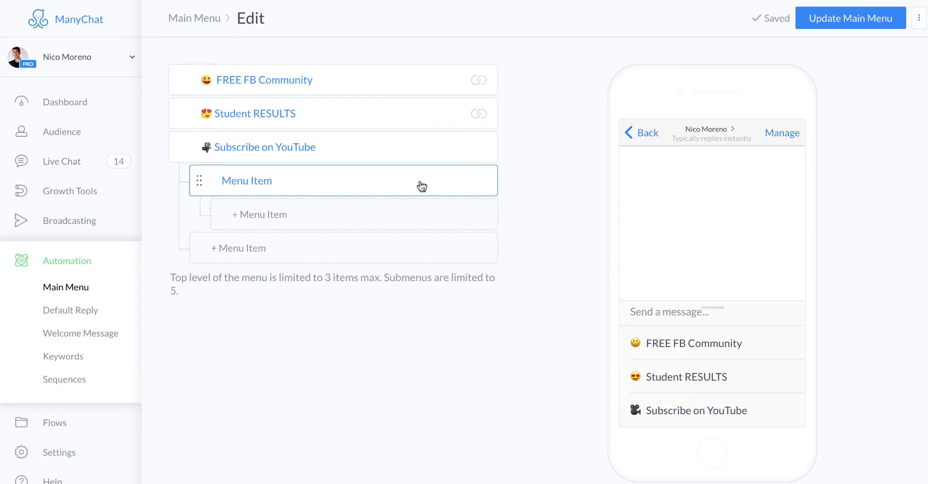
pyautogui.click(345, 185)
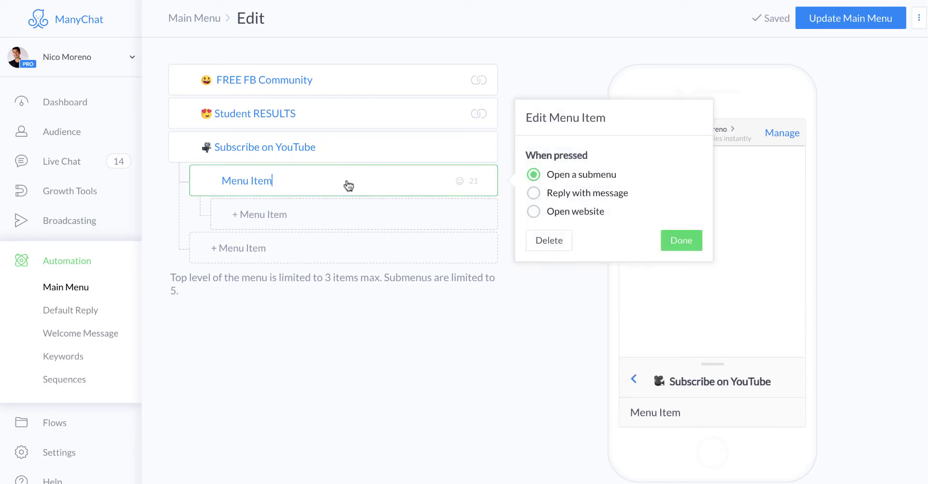
pyautogui.click(547, 245)
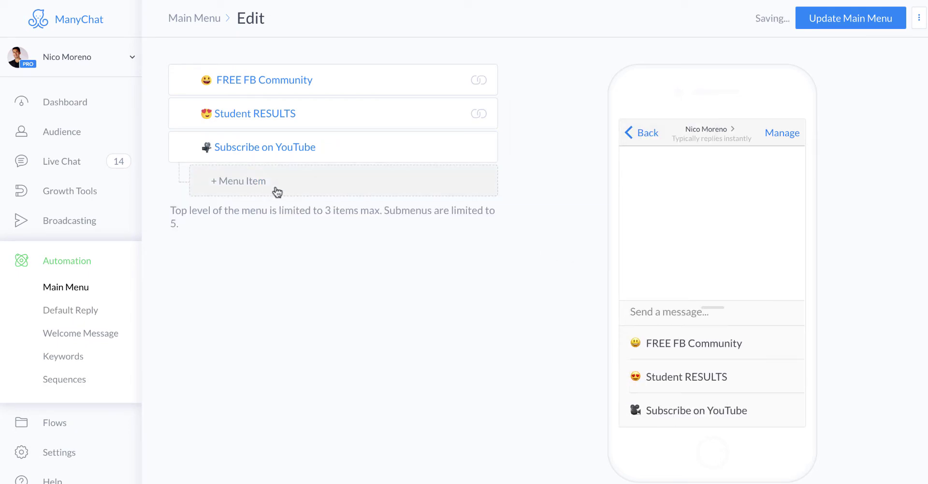
# Step: Discard the extra empty nested item and bring up Subscribe on YouTube's settings
pyautogui.click(372, 182)
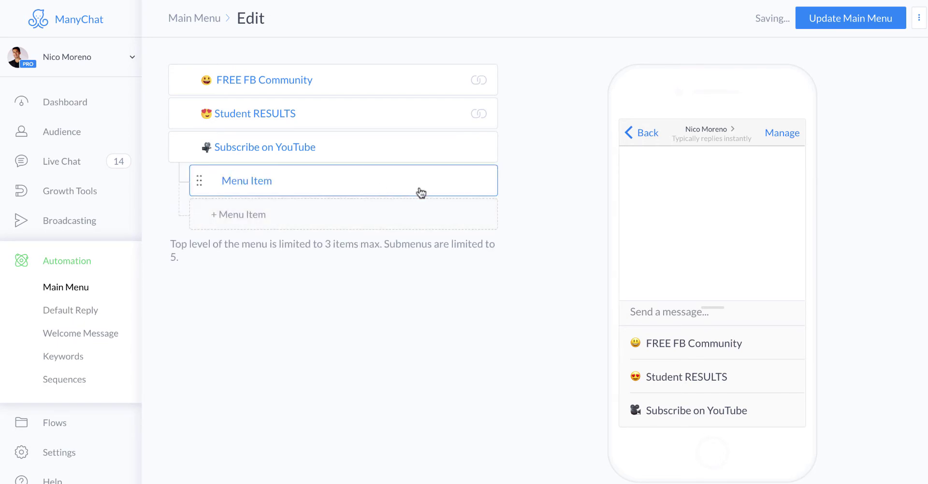
pyautogui.click(443, 149)
pyautogui.click(447, 174)
pyautogui.click(504, 168)
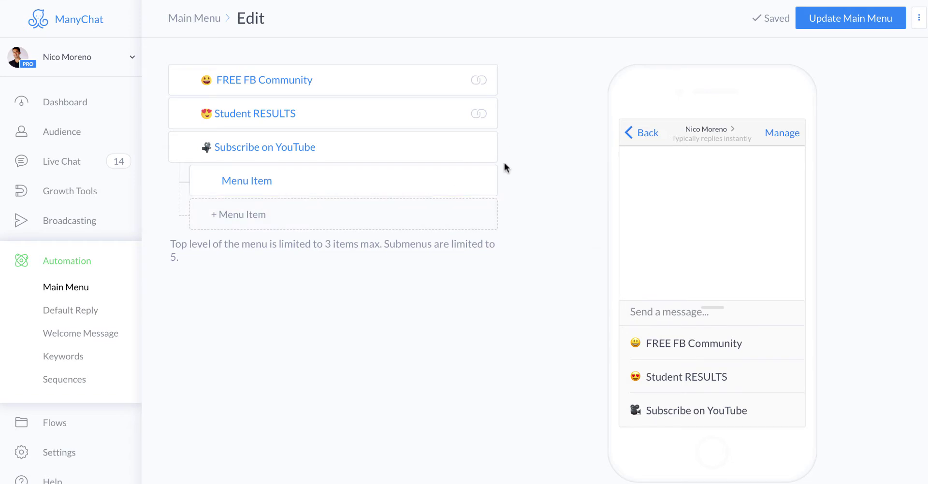
pyautogui.click(378, 149)
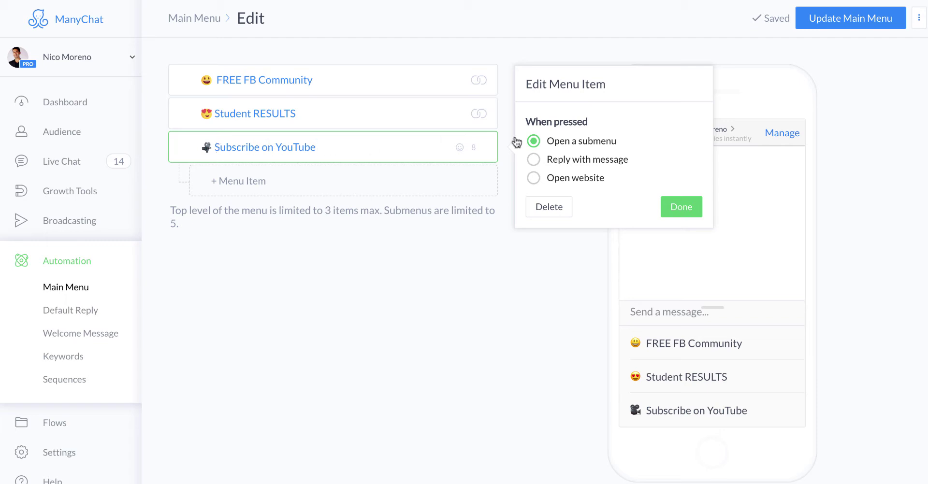
# Step: Make Subscribe on YouTube open the YouTube channel URL ending in ?sub_confirmation=1
pyautogui.click(534, 180)
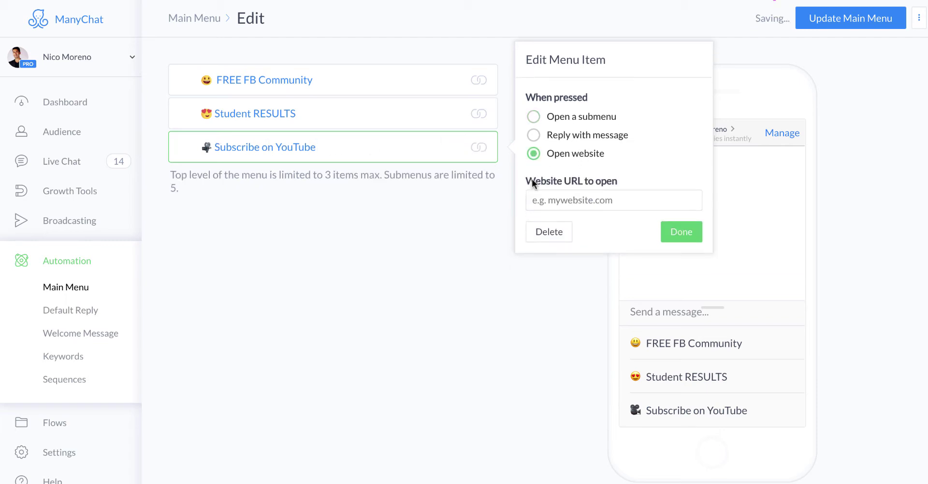
pyautogui.click(554, 198)
pyautogui.hotkey('ctrl', 'v')
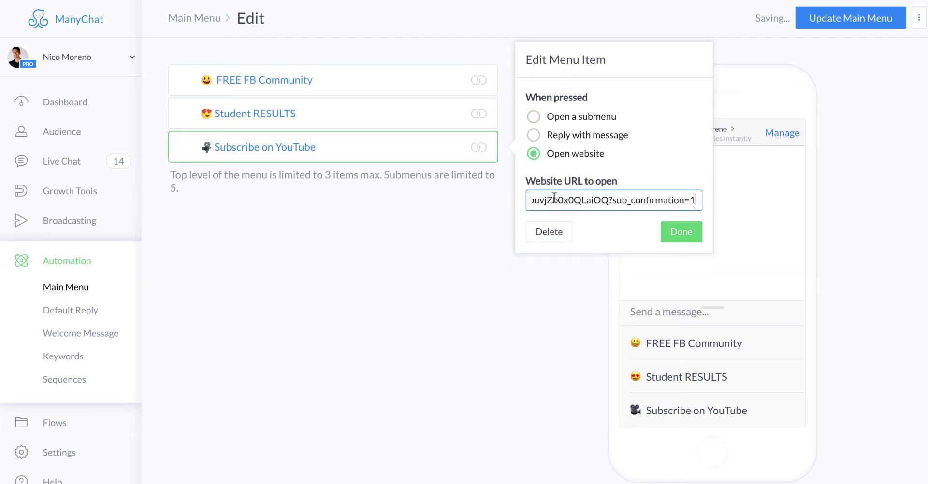
pyautogui.click(675, 232)
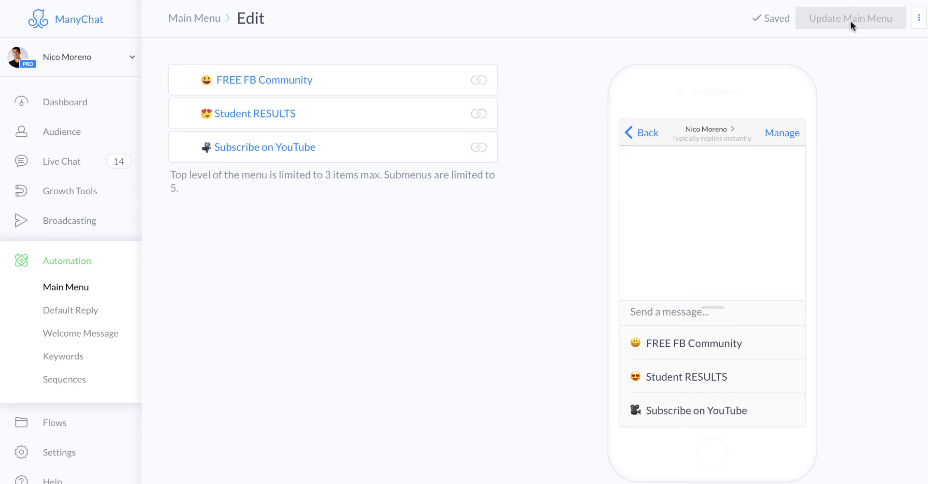
pyautogui.moveTo(178, 147)
pyautogui.mouseDown()
pyautogui.moveTo(178, 60)
pyautogui.moveTo(177, 174)
pyautogui.moveTo(177, 148)
pyautogui.mouseUp()
pyautogui.moveTo(182, 81); pyautogui.dragTo(176, 147)
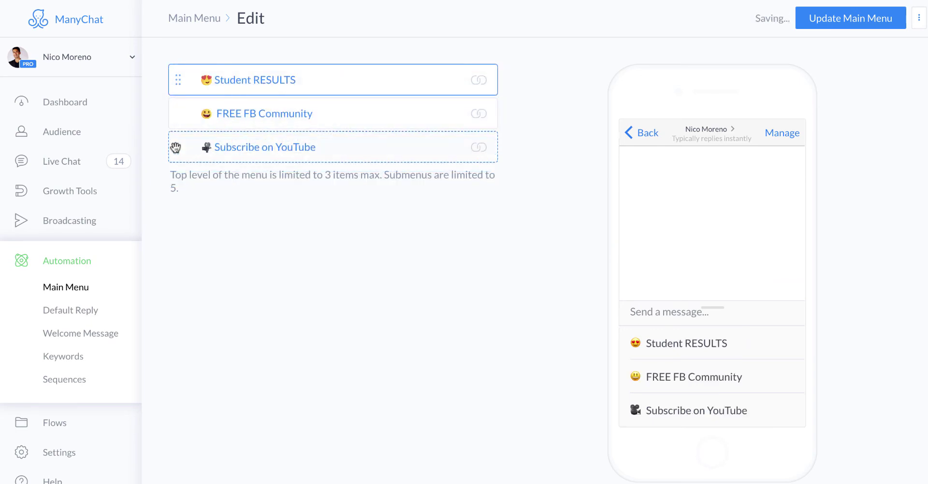
pyautogui.moveTo(176, 78); pyautogui.dragTo(174, 116)
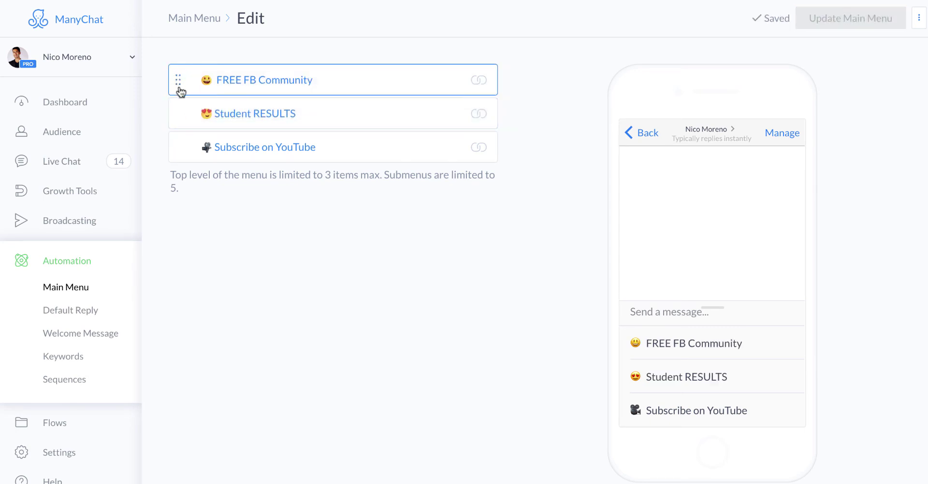